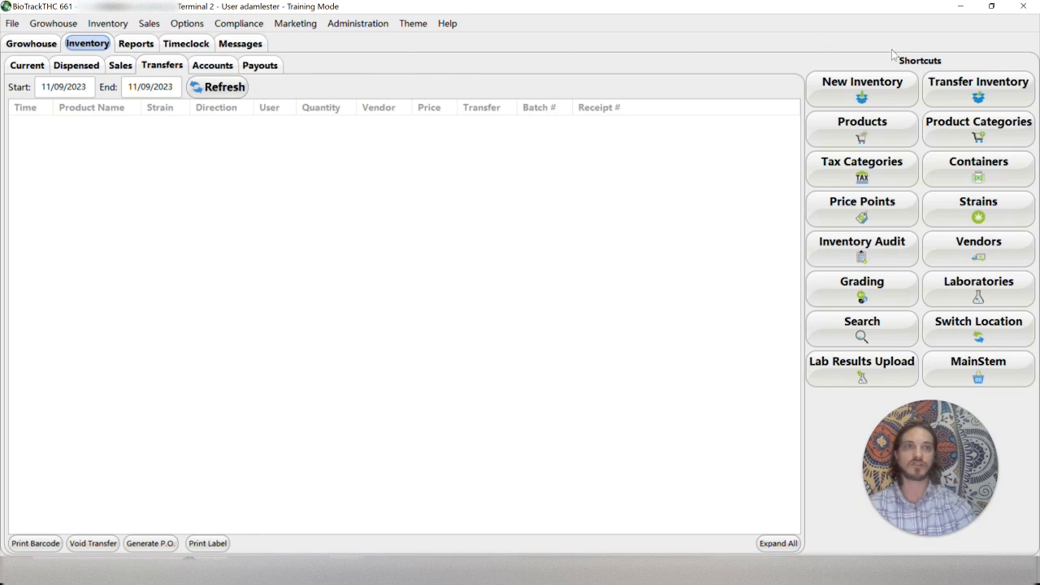
Open the product editor, name the new product Bic Lighter and assign it to the Merch category
{"action": "left_click", "coordinate": [882, 135]}
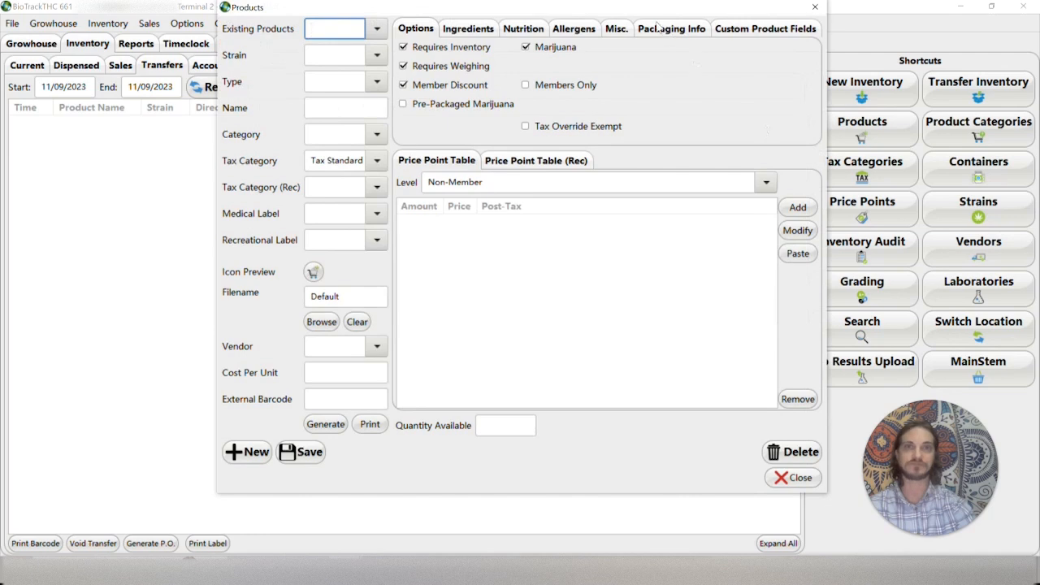
{"action": "left_click_drag", "start_coordinate": [609, 8], "coordinate": [571, 36]}
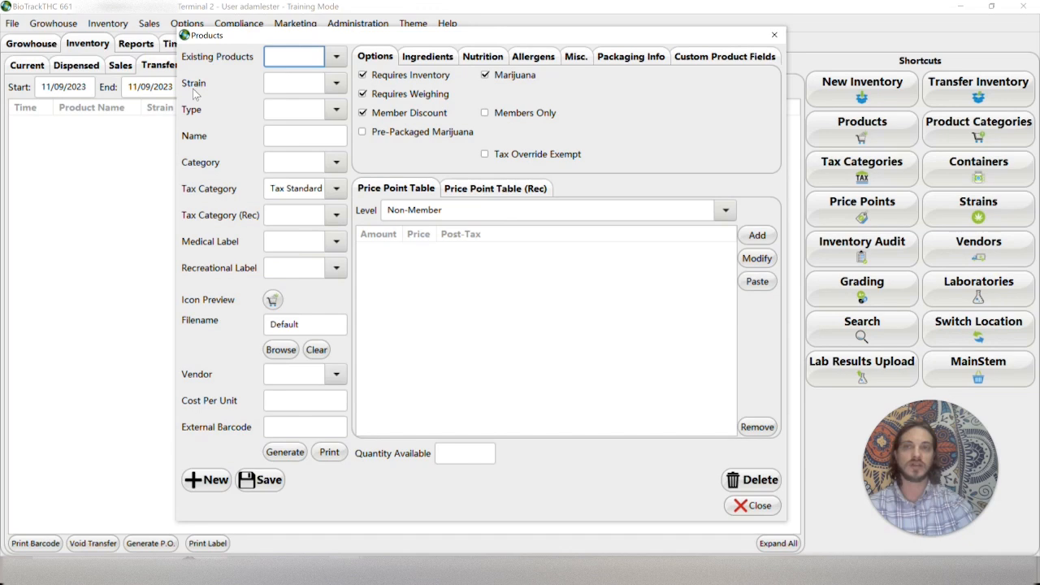
{"action": "left_click", "coordinate": [320, 140]}
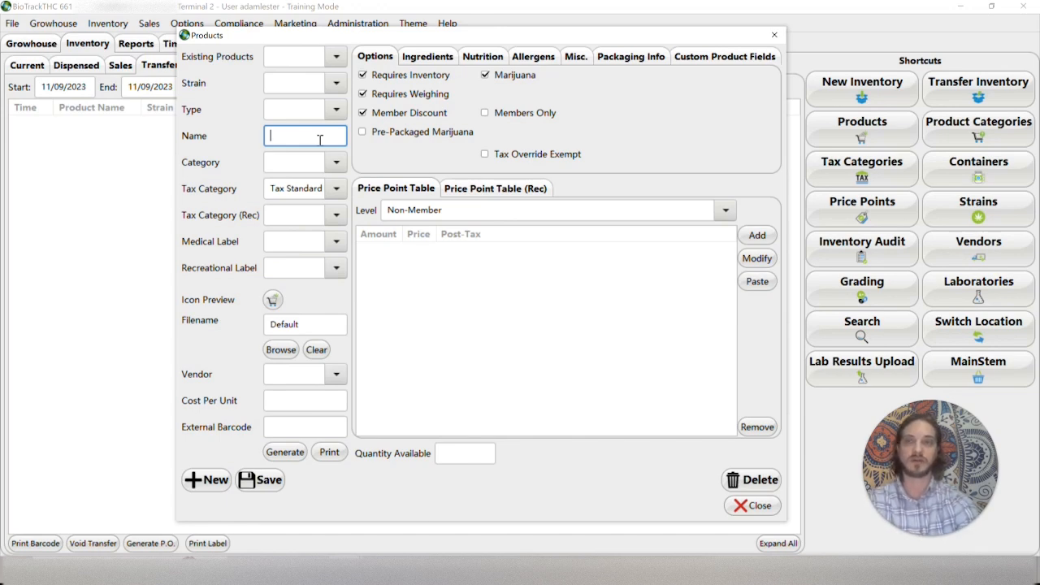
{"action": "type", "text": "Bic Lighter"}
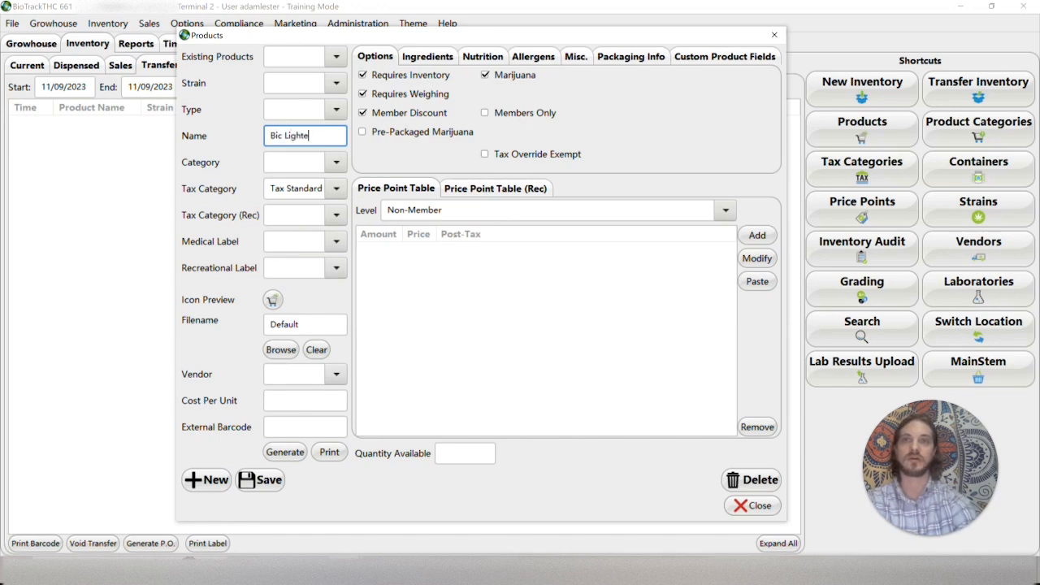
{"action": "left_click", "coordinate": [335, 162]}
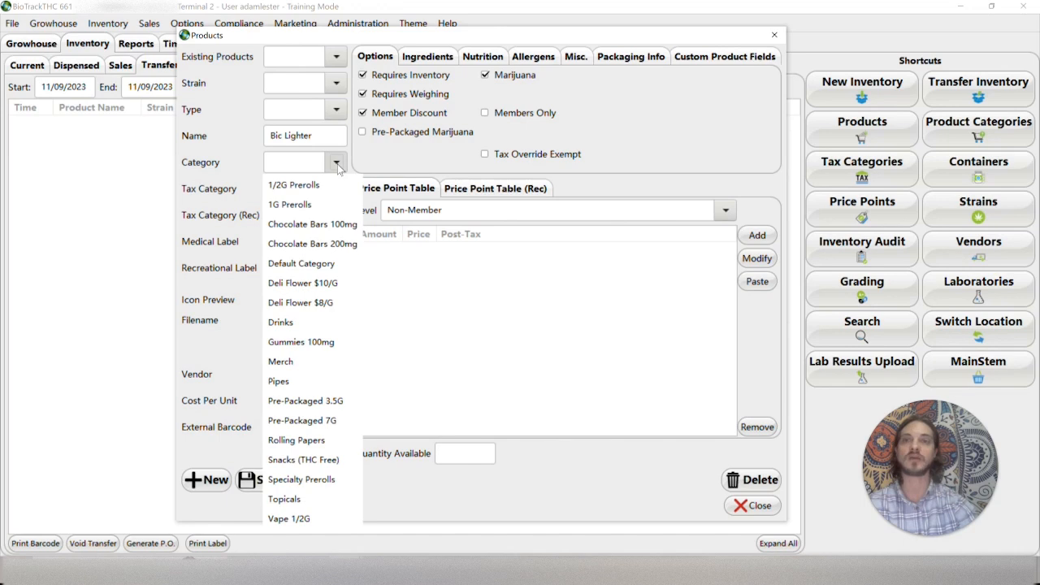
{"action": "left_click", "coordinate": [299, 365]}
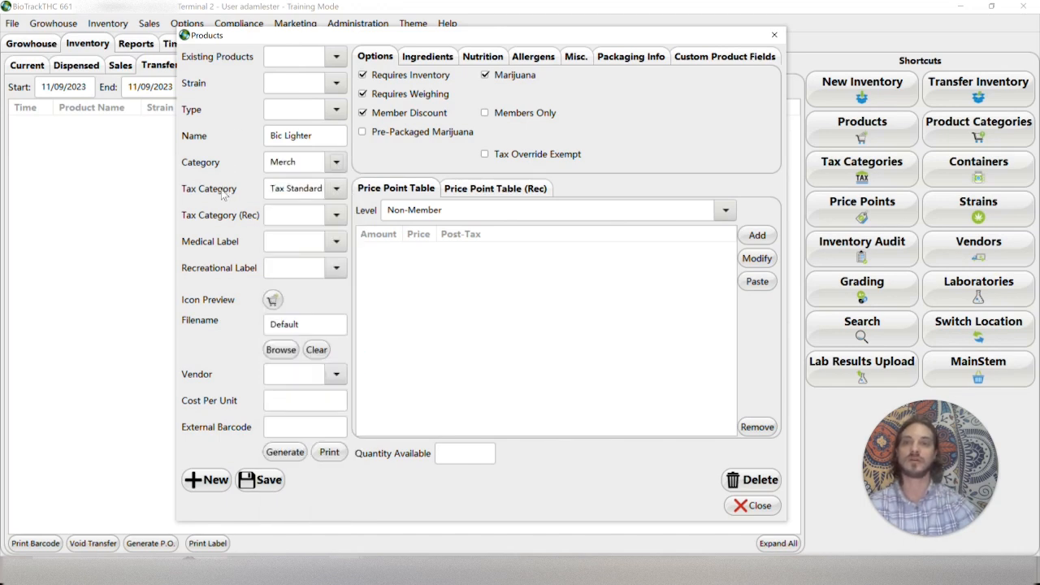
Set both the standard and the recreational tax category of the product to Sale Tax (GRT)
{"action": "left_click", "coordinate": [335, 189]}
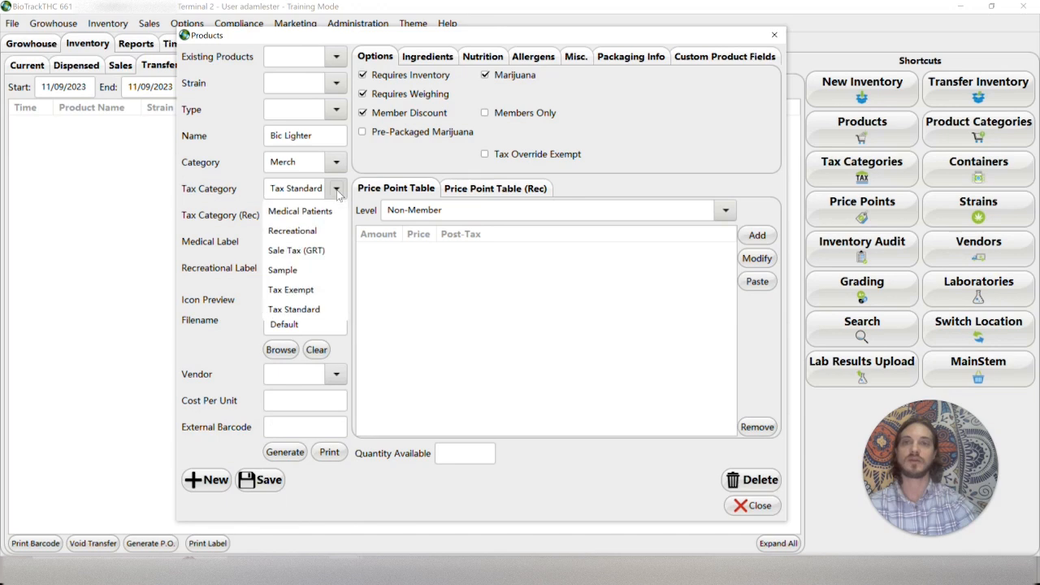
{"action": "left_click", "coordinate": [323, 250]}
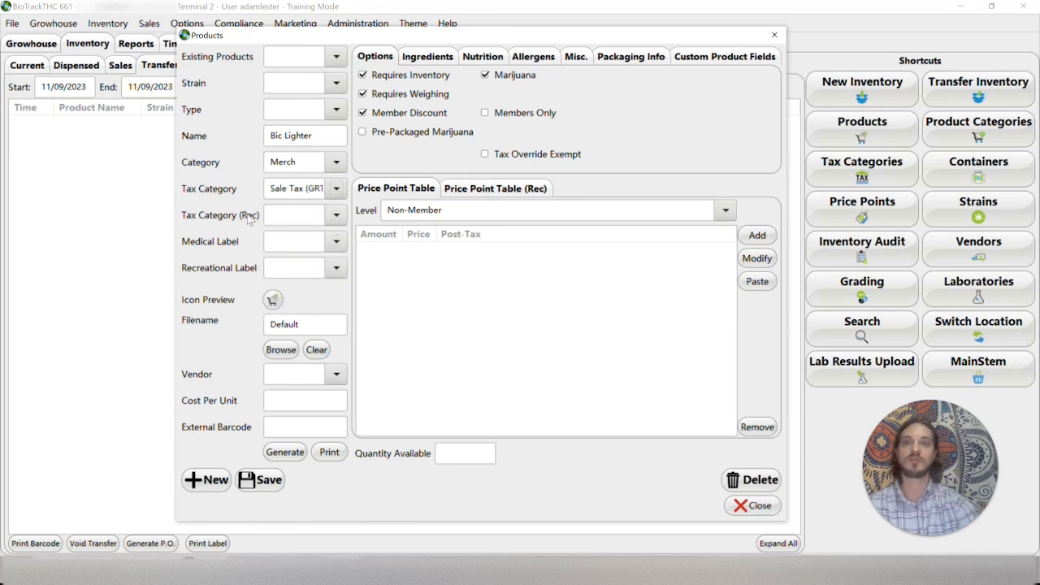
{"action": "left_click", "coordinate": [337, 217]}
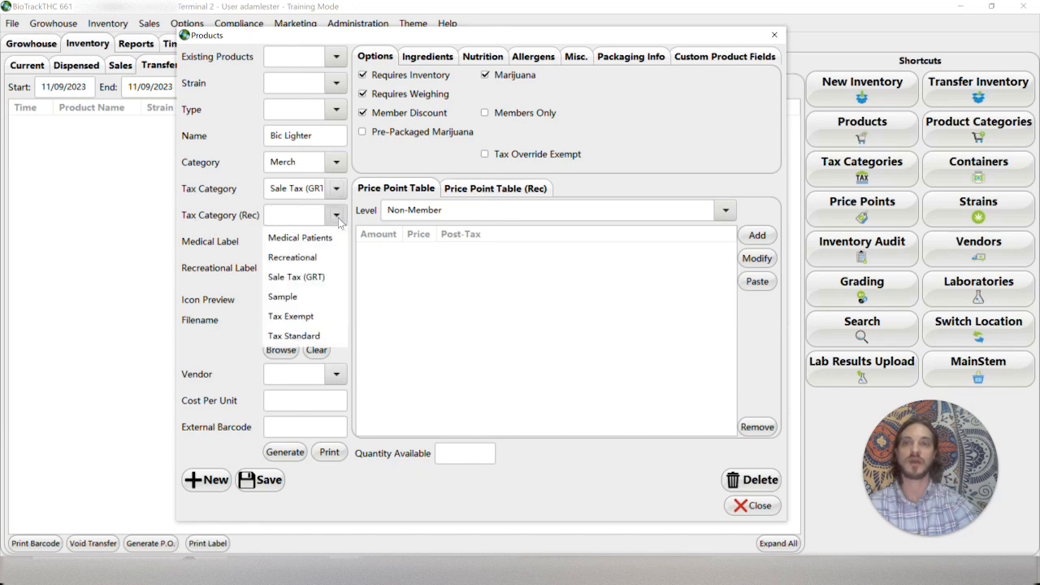
{"action": "left_click", "coordinate": [325, 284]}
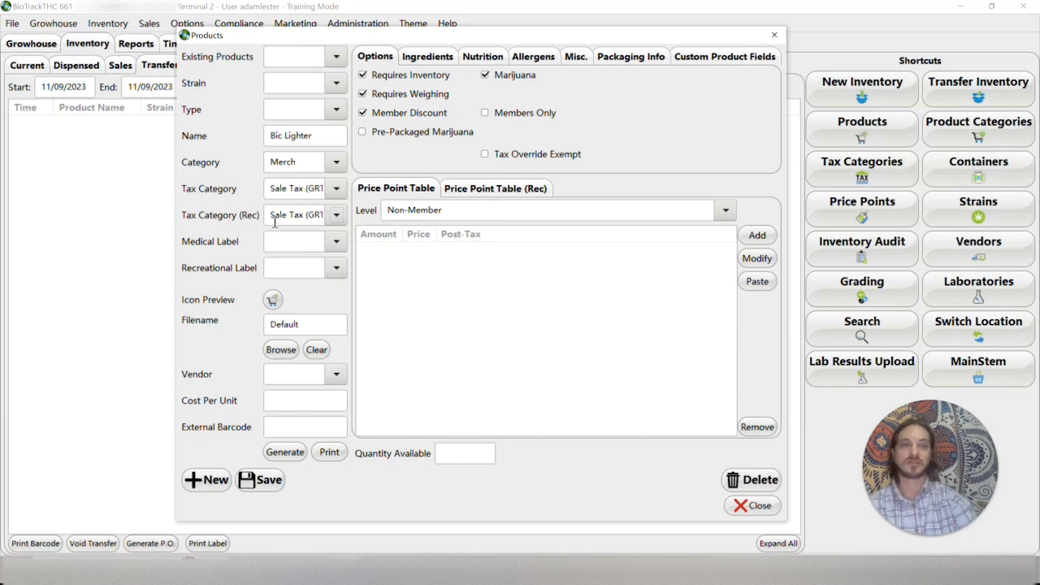
Assign Default Label as both the medical label and the recreational label of the product
{"action": "left_click", "coordinate": [334, 245]}
{"action": "left_click", "coordinate": [294, 262]}
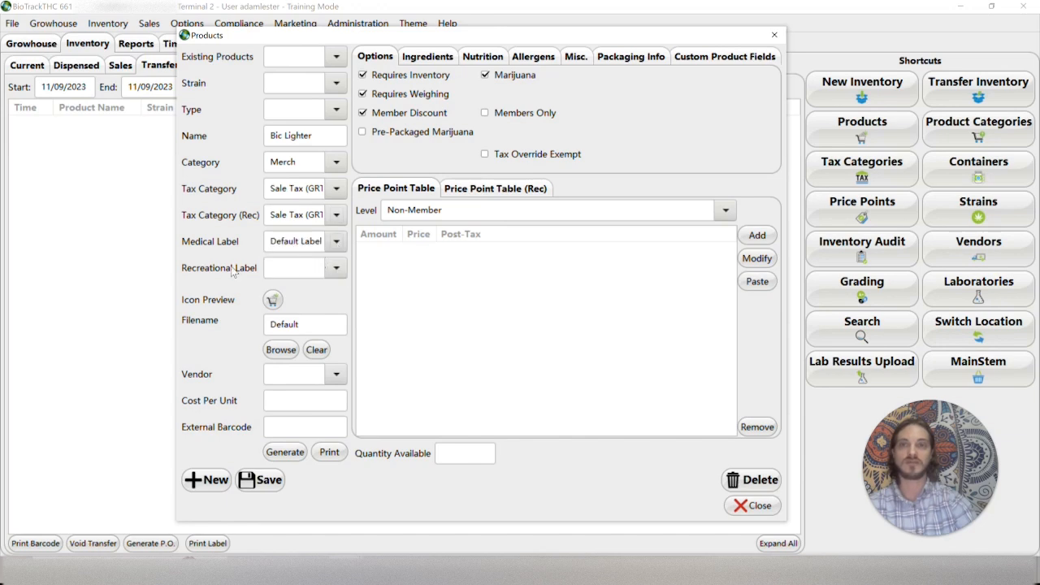
{"action": "left_click", "coordinate": [335, 270]}
{"action": "left_click", "coordinate": [333, 286]}
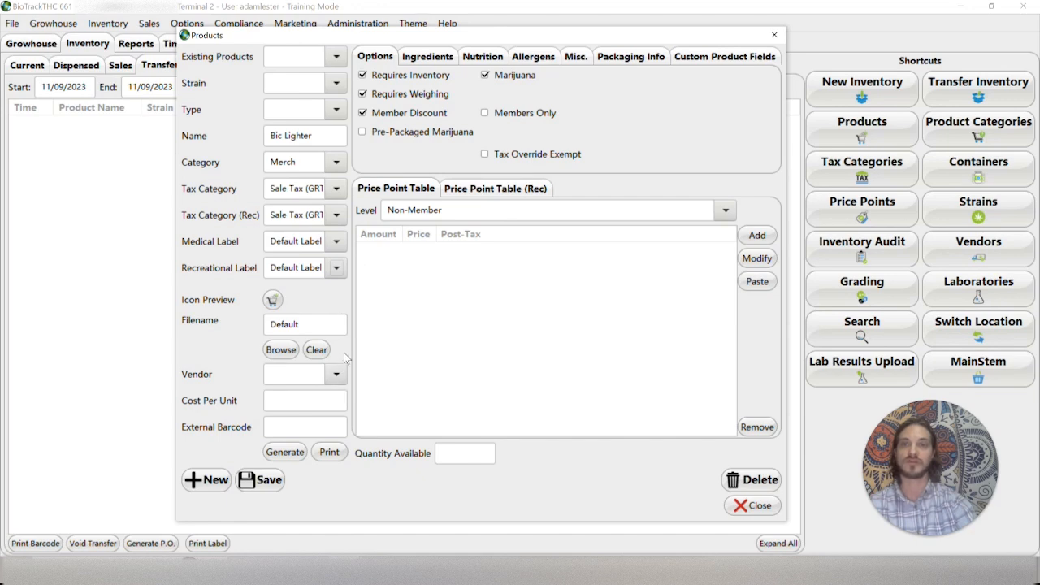
Choose Smoke Depot as the product's vendor and set the cost per unit to 0.45
{"action": "left_click", "coordinate": [293, 375]}
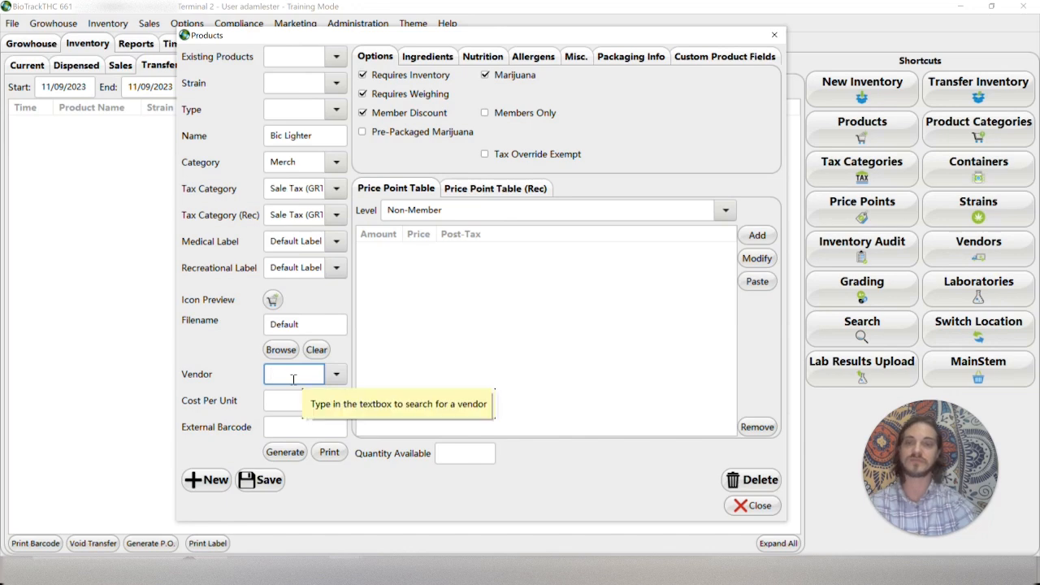
{"action": "type", "text": "Smoke Depot"}
{"action": "left_click", "coordinate": [291, 394]}
{"action": "left_click", "coordinate": [289, 399]}
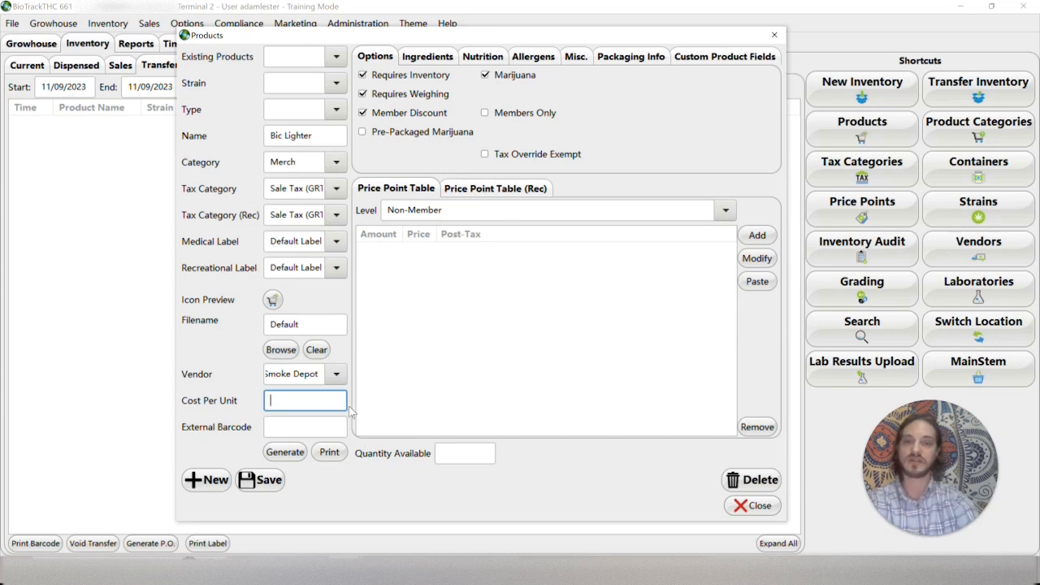
{"action": "type", "text": "0.45"}
{"action": "key", "text": "Tab"}
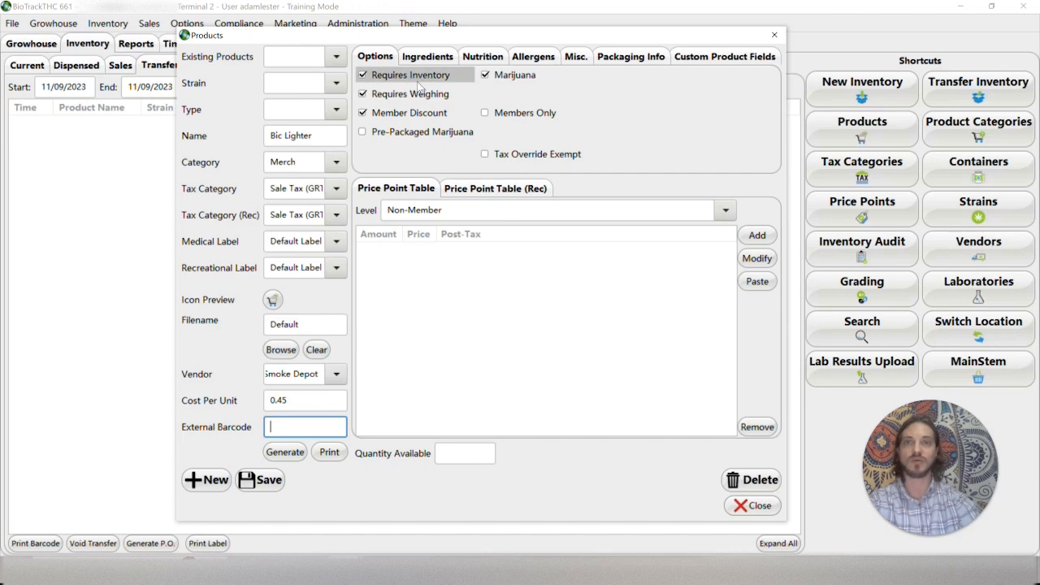
Turn off the Marijuana, Requires Weighing and Member Discount options for the product, leaving Requires Inventory enabled
{"action": "left_click", "coordinate": [506, 82]}
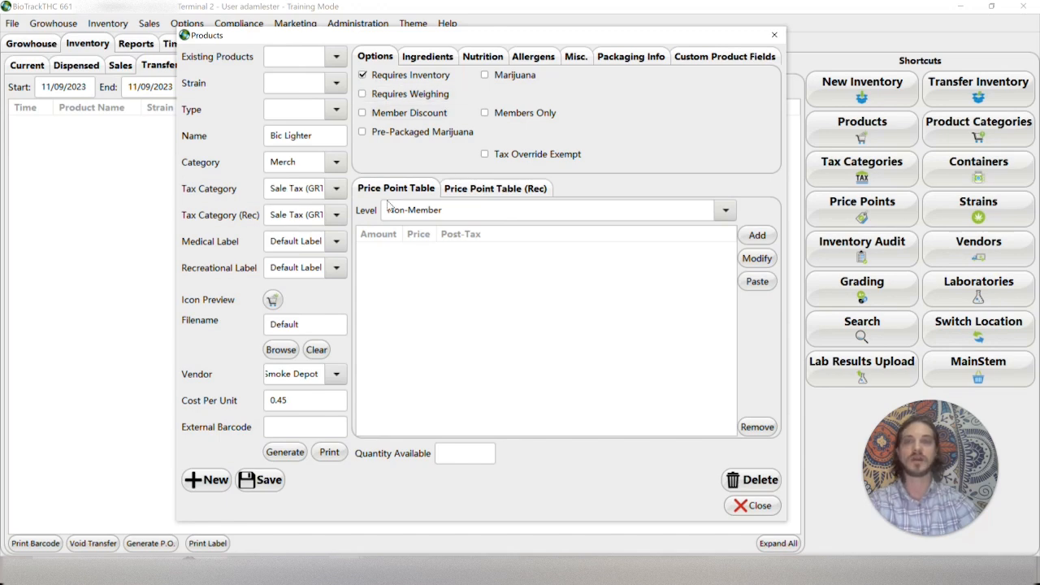
Add a Non-Member price point of $3.00 for a quantity of 1
{"action": "left_click", "coordinate": [756, 235]}
{"action": "mouse_move", "coordinate": [504, 264]}
{"action": "left_mouse_down"}
{"action": "mouse_move", "coordinate": [538, 240]}
{"action": "mouse_move", "coordinate": [512, 251]}
{"action": "left_mouse_up"}
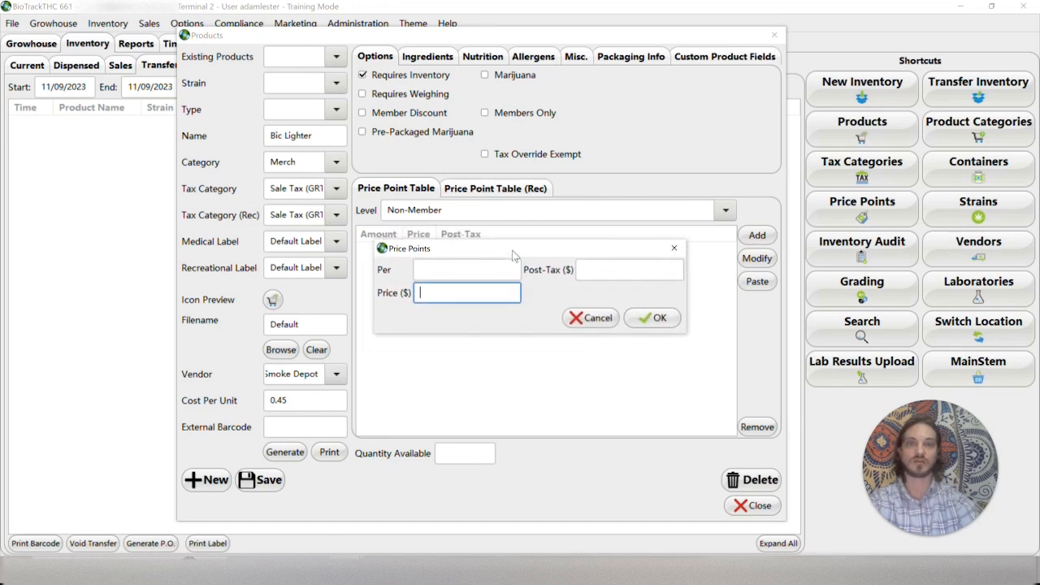
{"action": "left_click", "coordinate": [425, 269]}
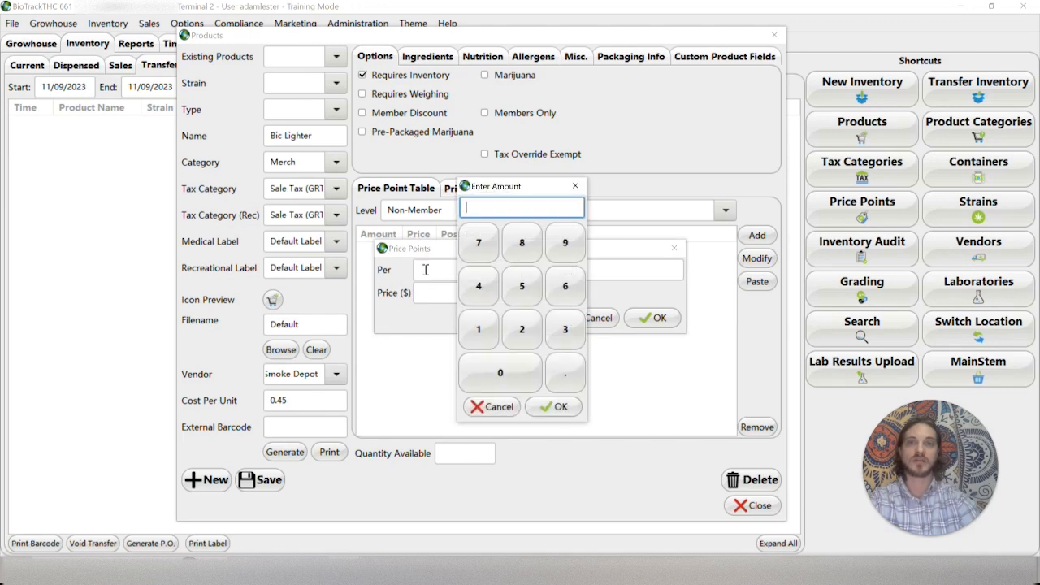
{"action": "left_click", "coordinate": [478, 329]}
{"action": "left_click", "coordinate": [569, 408]}
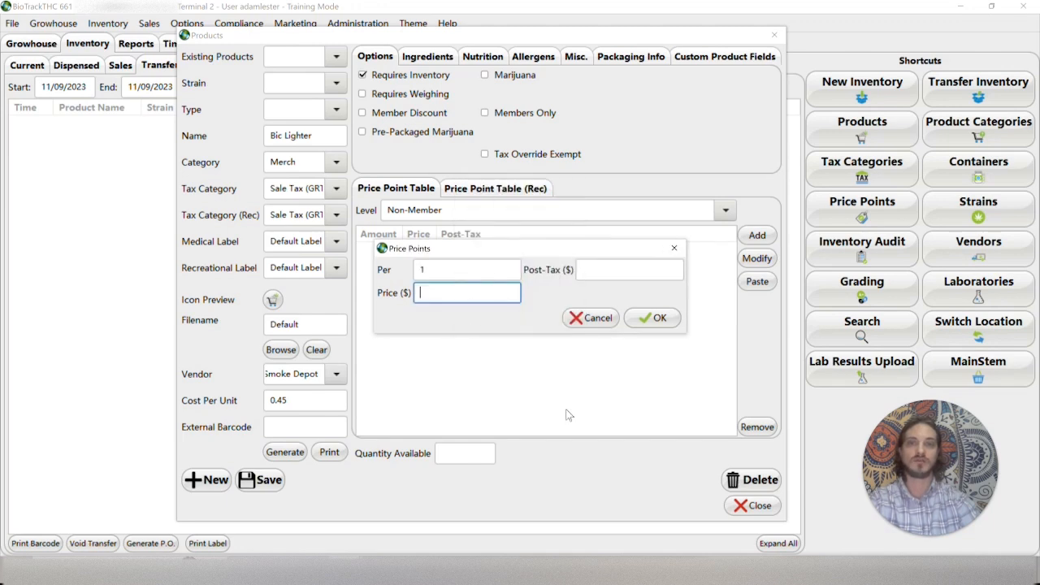
{"action": "left_click", "coordinate": [439, 294]}
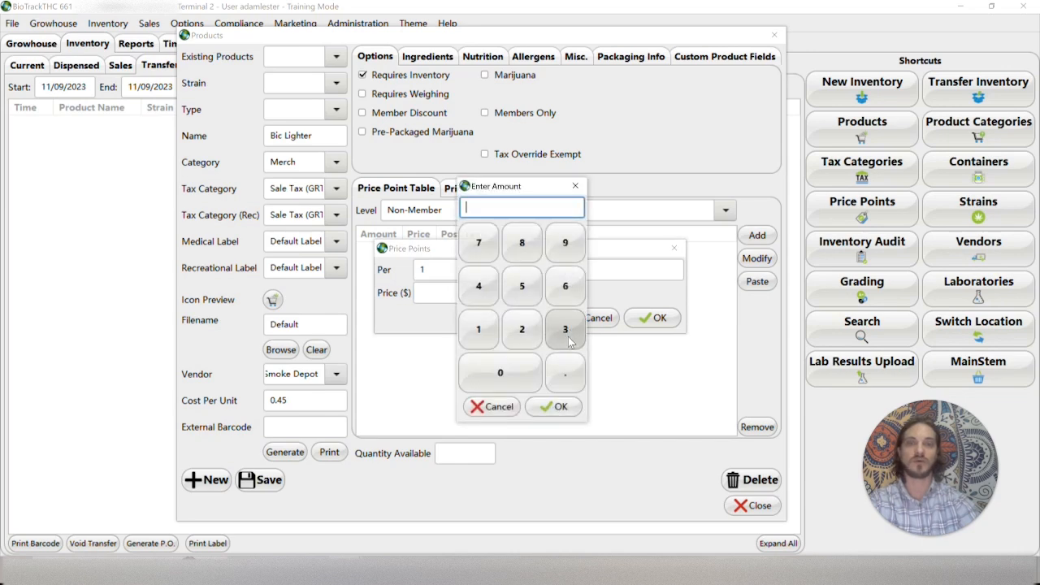
{"action": "left_click", "coordinate": [566, 333]}
{"action": "left_click", "coordinate": [567, 371]}
{"action": "left_click", "coordinate": [500, 372]}
{"action": "left_click", "coordinate": [500, 372]}
{"action": "left_click", "coordinate": [554, 406]}
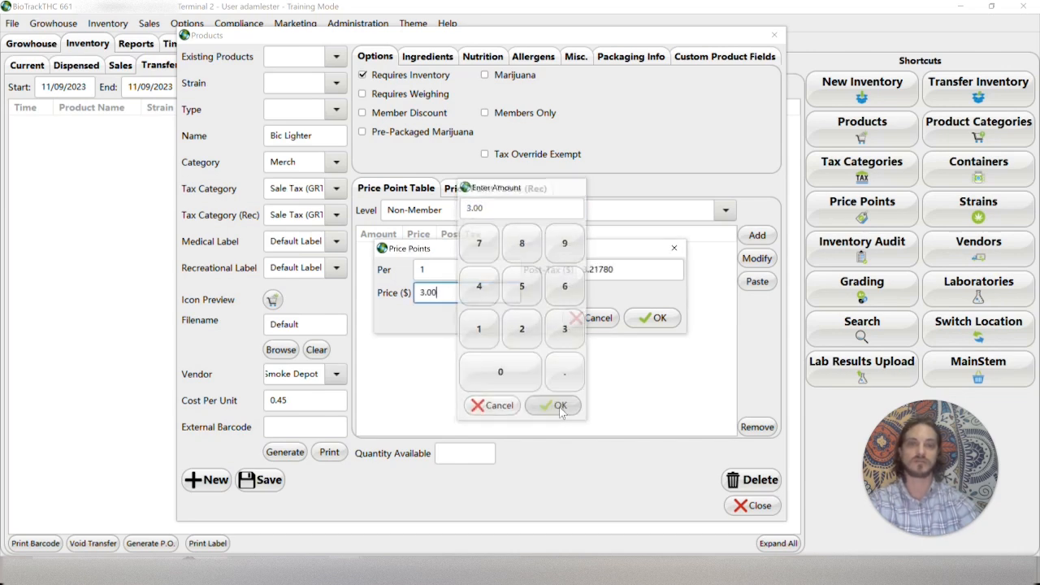
{"action": "left_click", "coordinate": [655, 319]}
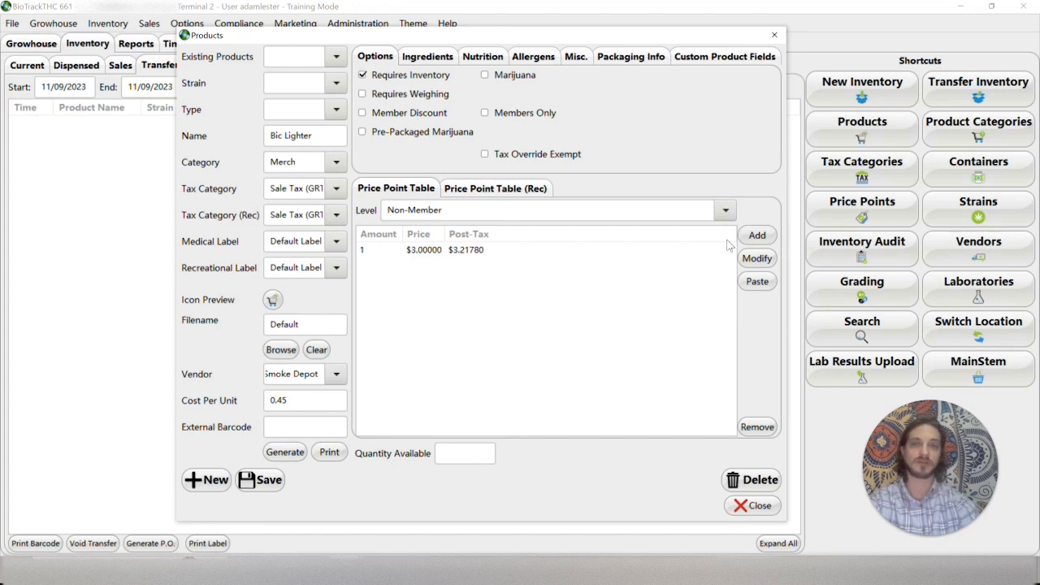
Add a second Non-Member price point of $10 for a quantity of 5
{"action": "left_click", "coordinate": [768, 237]}
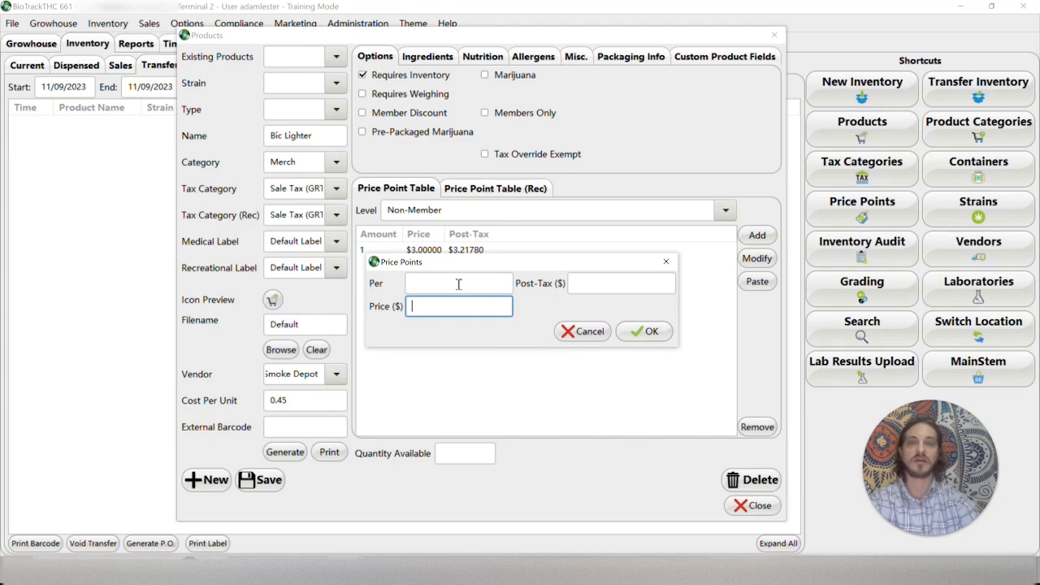
{"action": "left_click", "coordinate": [458, 283]}
{"action": "left_click", "coordinate": [522, 286]}
{"action": "left_click", "coordinate": [561, 407]}
{"action": "left_click", "coordinate": [429, 307]}
{"action": "left_click", "coordinate": [478, 329]}
{"action": "left_click", "coordinate": [500, 372]}
{"action": "left_click", "coordinate": [557, 409]}
{"action": "left_click", "coordinate": [651, 332]}
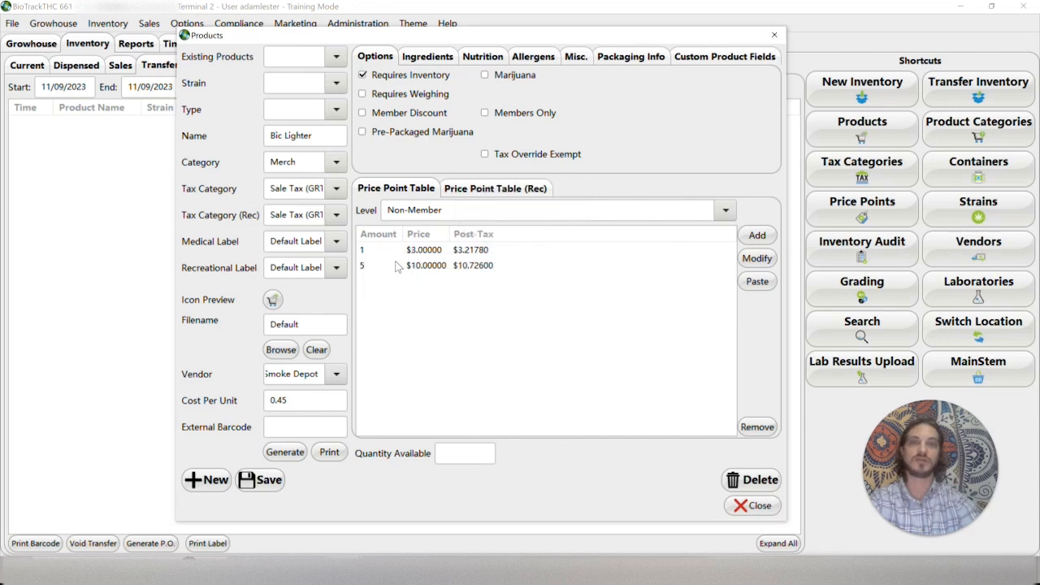